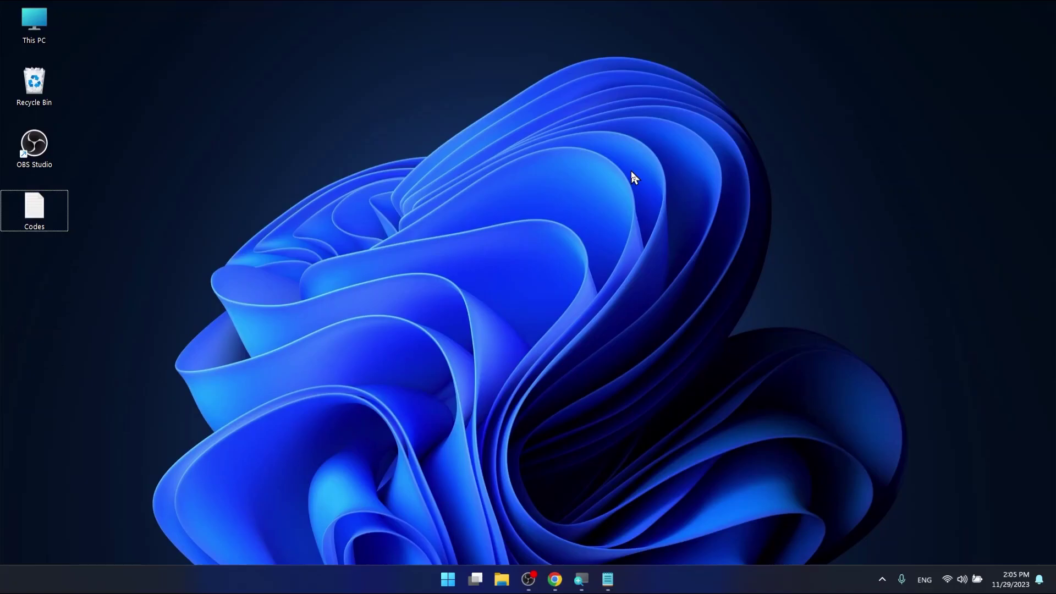
# Step: Launch Command Prompt as administrator from a Start menu search for cmd
pyautogui.press('super')
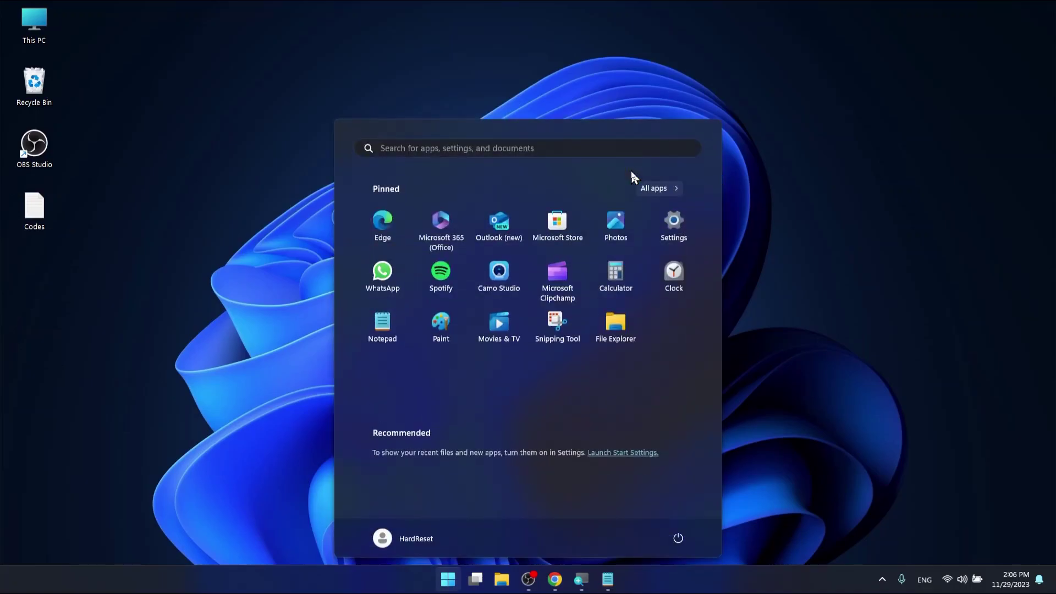
pyautogui.write('cmd')
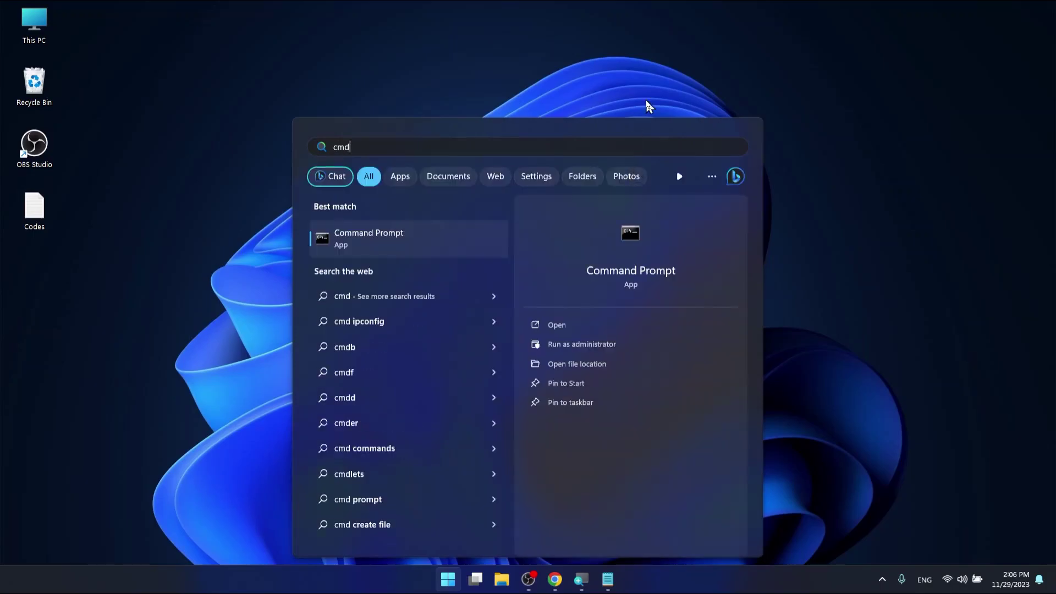
pyautogui.click(583, 345)
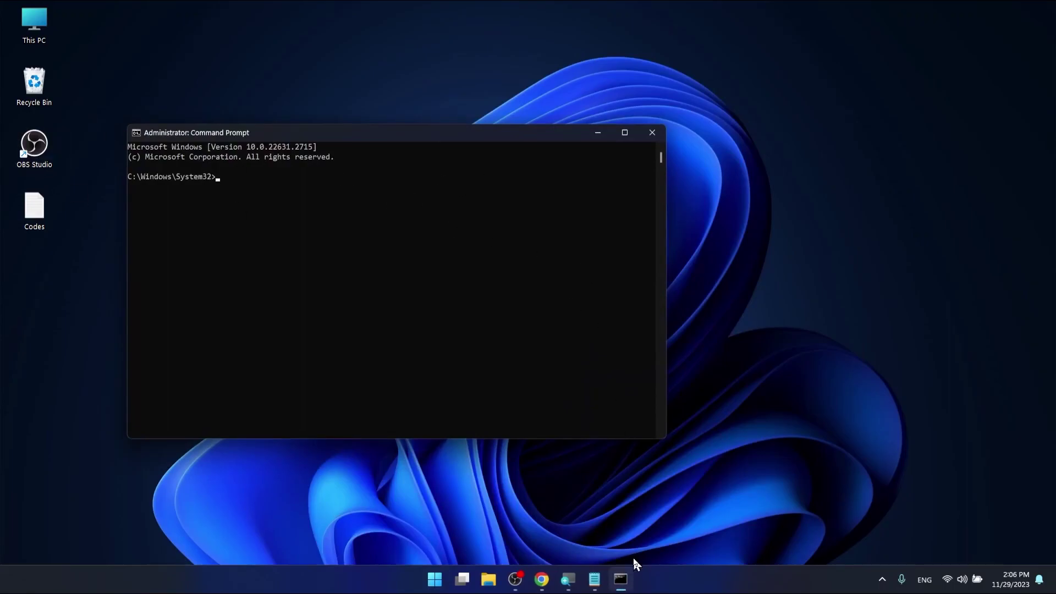
# Step: Paste and run the 'net user … /active:yes' command copied from the Codes notes
pyautogui.click(595, 578)
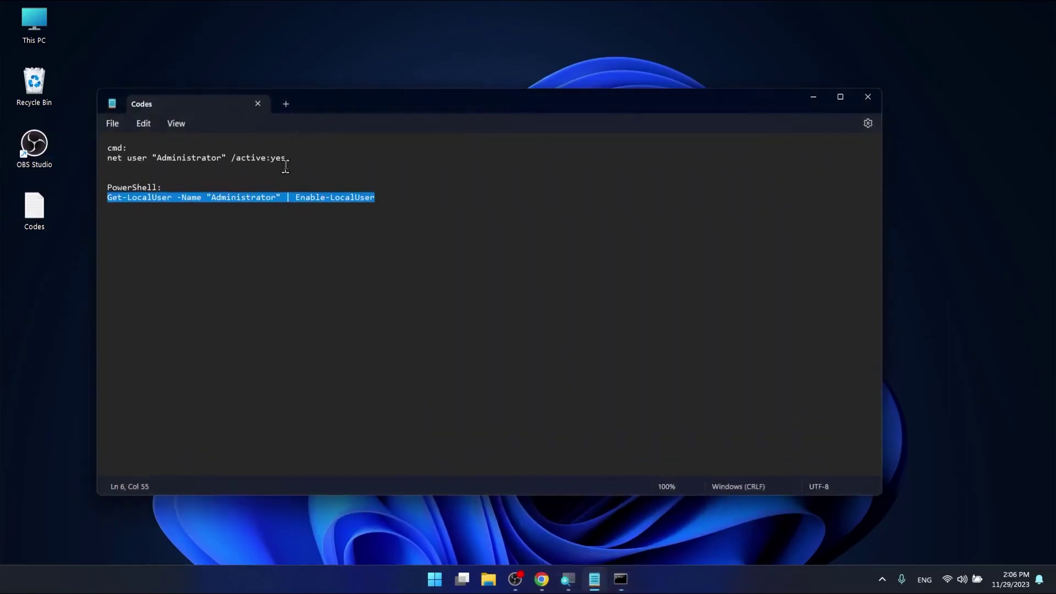
pyautogui.moveTo(286, 159); pyautogui.dragTo(112, 162)
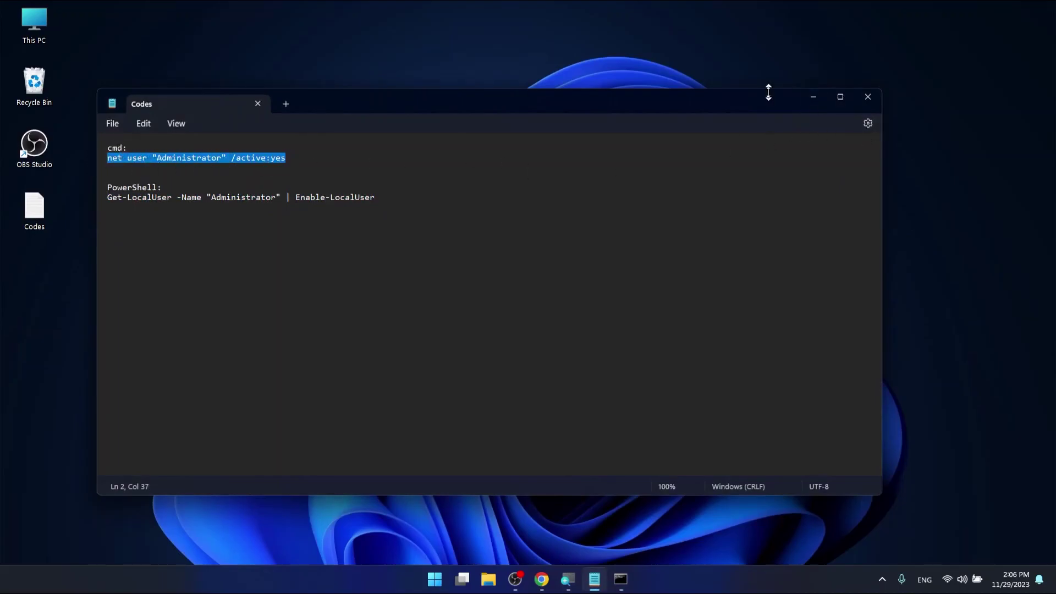
pyautogui.click(811, 100)
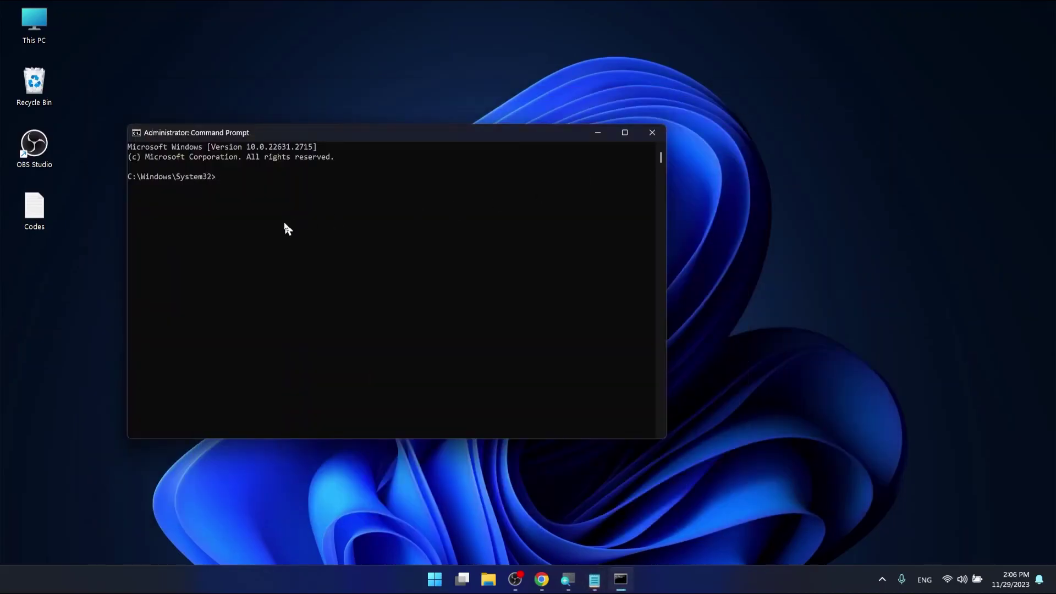
pyautogui.rightClick(259, 181)
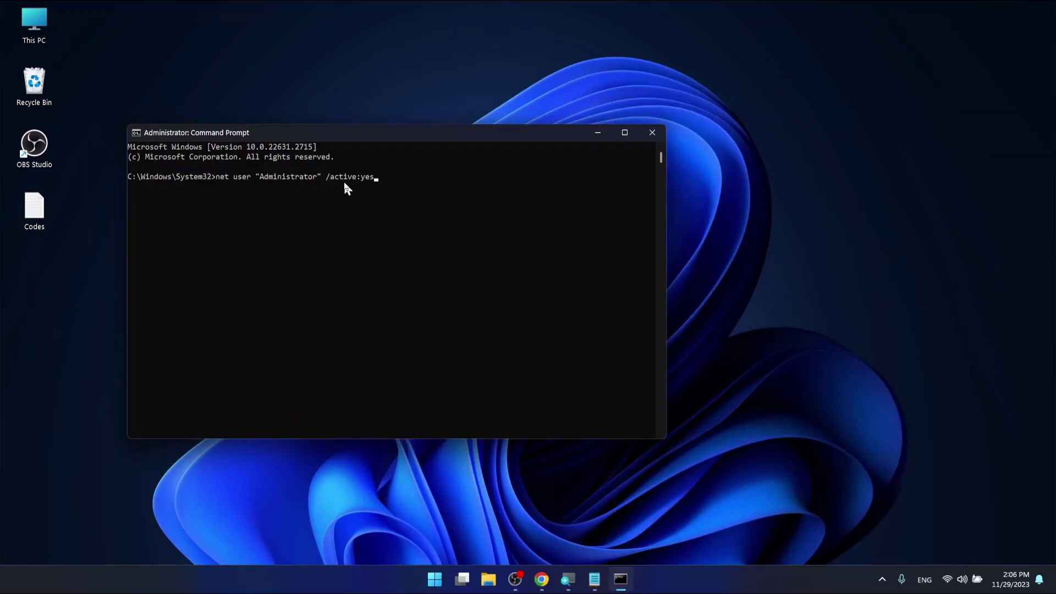
pyautogui.press('Return')
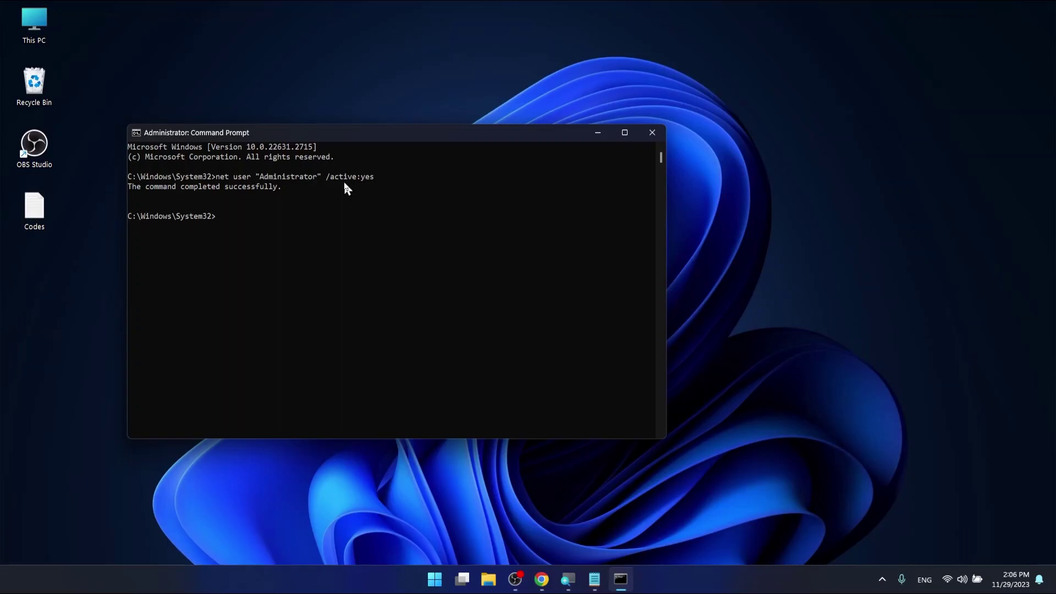
# Step: Rerun the net user command with /active:no, then close Command Prompt
pyautogui.press('Up')
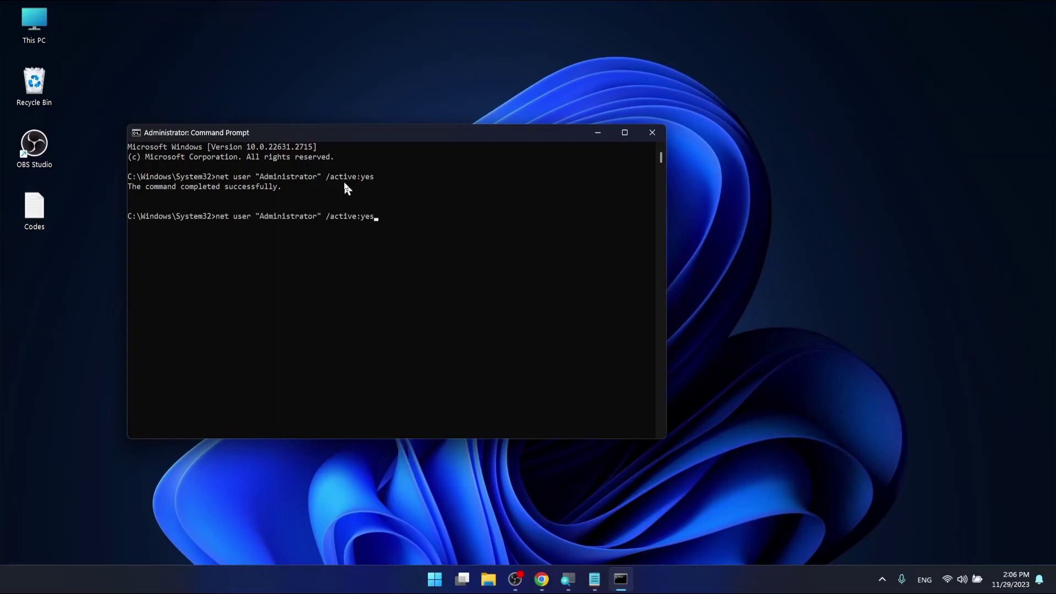
pyautogui.press('BackSpace')
pyautogui.press('BackSpace')
pyautogui.press('BackSpace')
pyautogui.write('no')
pyautogui.press('Return')
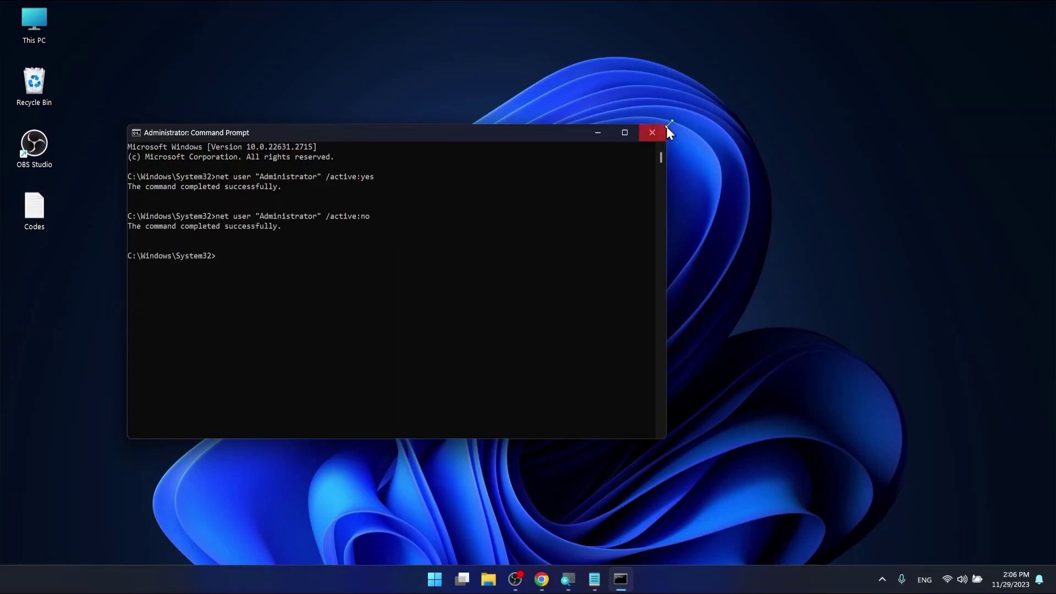
pyautogui.click(652, 132)
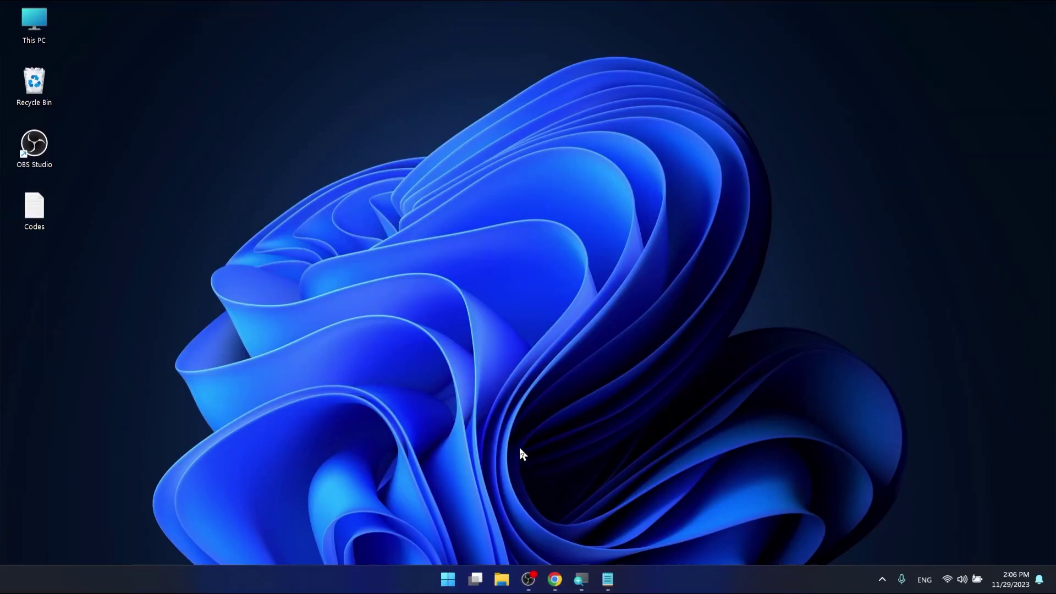
# Step: Launch Windows PowerShell as administrator from a Start menu search for powersh
pyautogui.press('super')
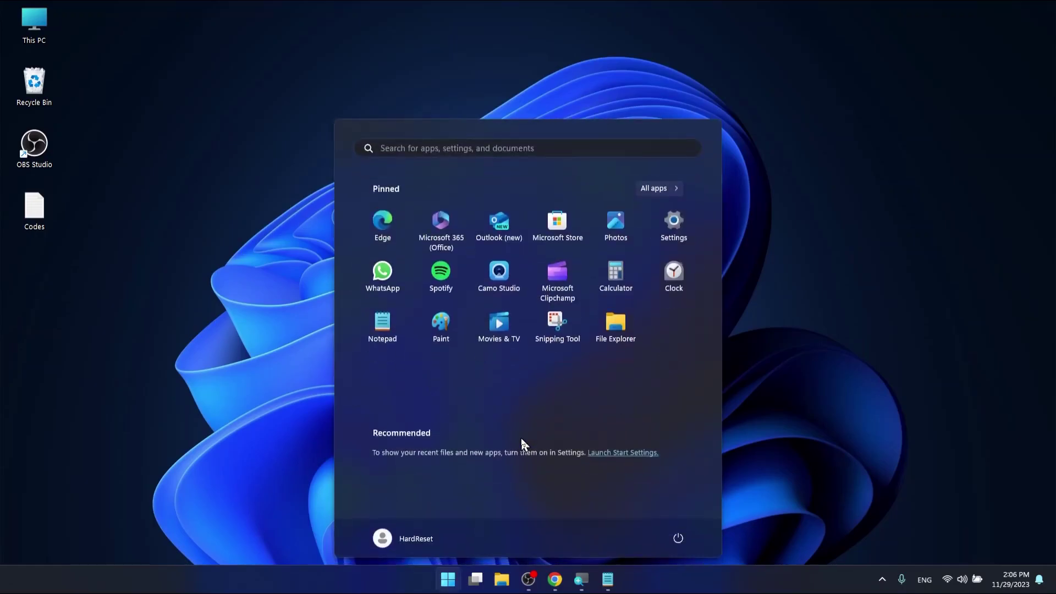
pyautogui.write('powers')
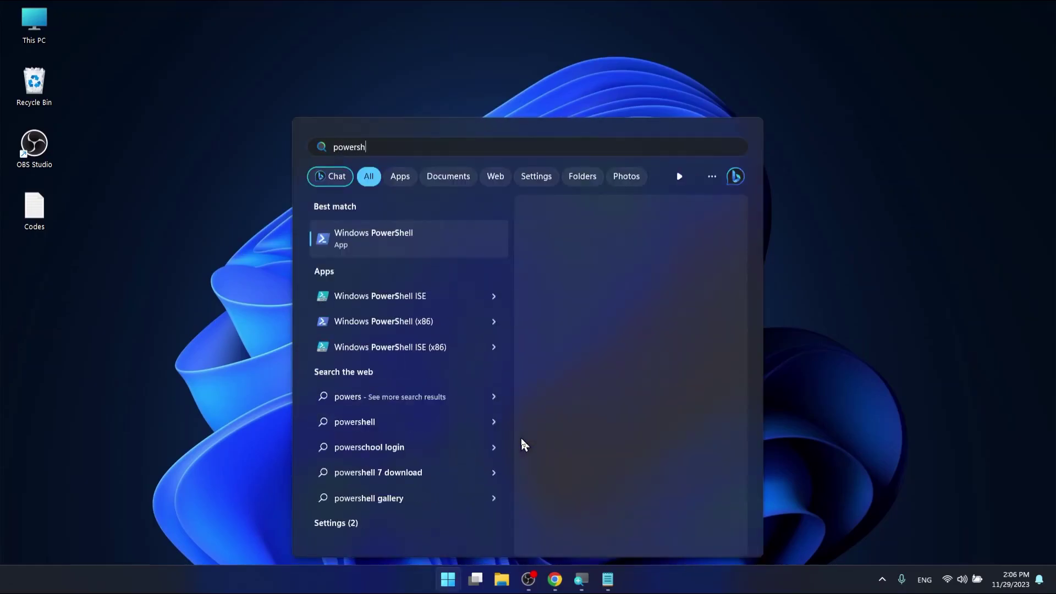
pyautogui.write('h')
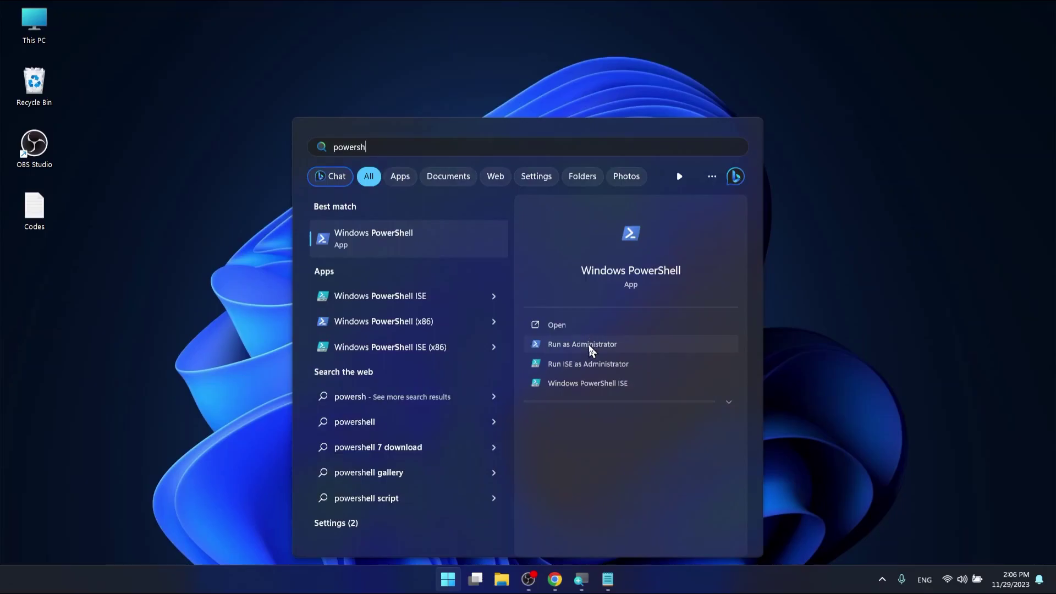
pyautogui.click(588, 344)
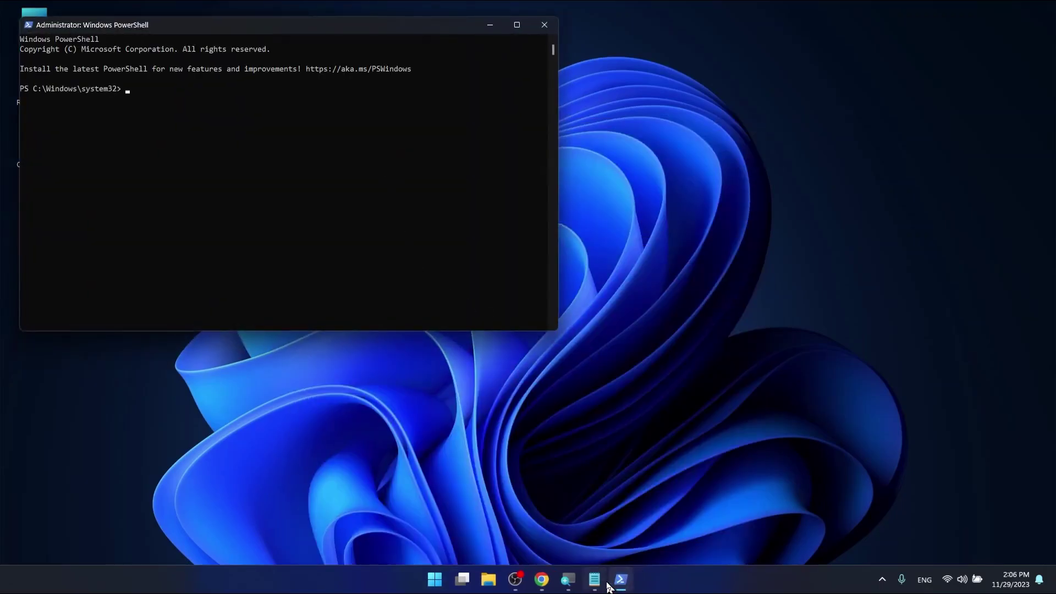
# Step: Paste and run the Get-LocalUser | Enable-LocalUser command copied from the Codes notes
pyautogui.click(594, 579)
pyautogui.click(382, 198)
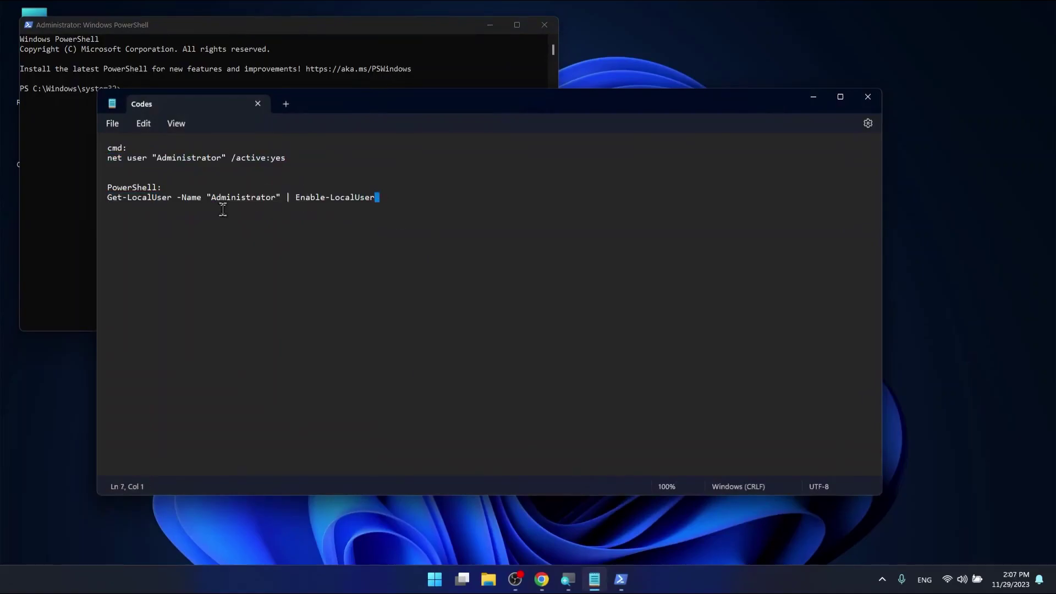
pyautogui.tripleClick(97, 196)
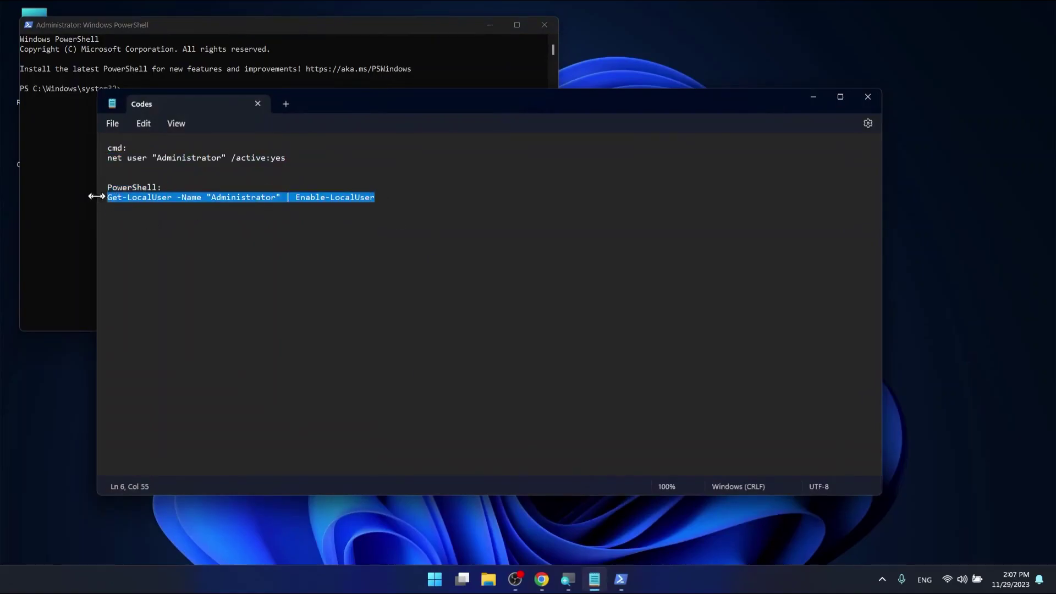
pyautogui.click(303, 74)
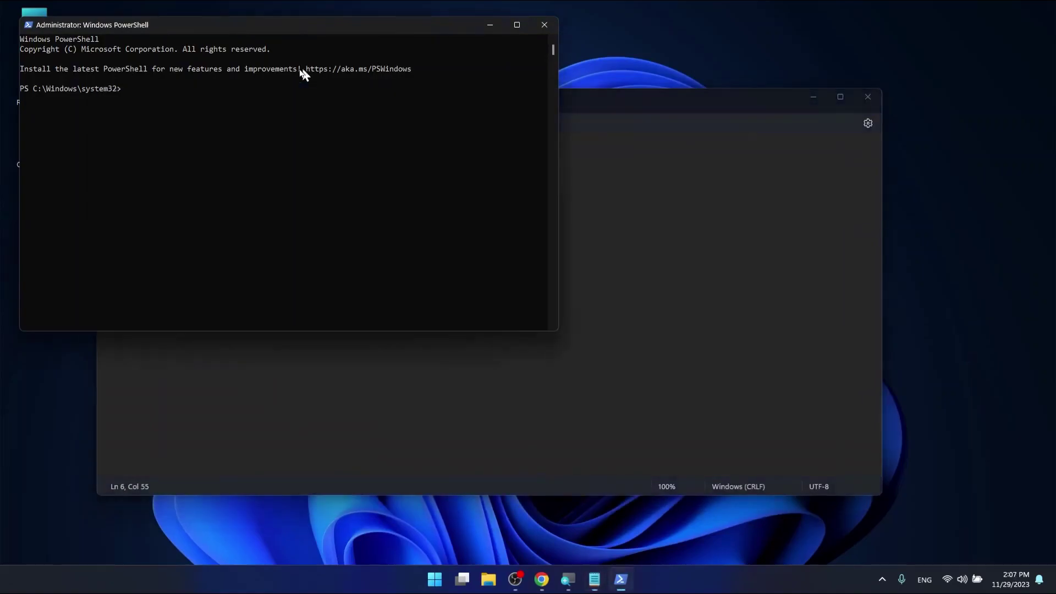
pyautogui.rightClick(210, 95)
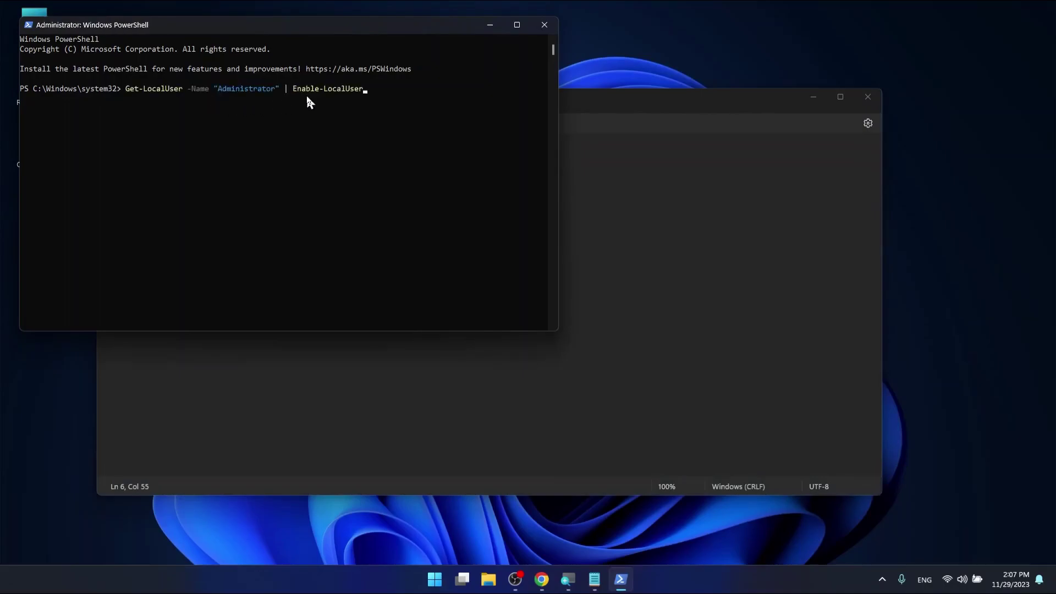
pyautogui.press('Return')
# Step: Paste the command again with Enable-LocalUser changed to Disable-LocalUser, and run it
pyautogui.rightClick(307, 97)
pyautogui.press('Left')
pyautogui.press('Left')
pyautogui.press('Left')
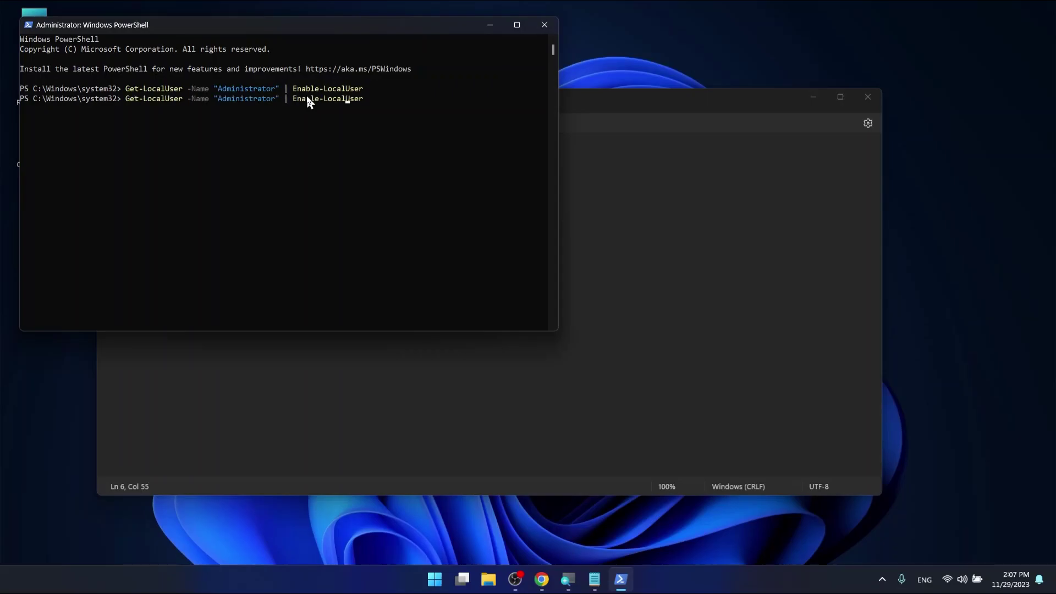
pyautogui.press('BackSpace')
pyautogui.press('BackSpace')
pyautogui.press('BackSpace')
pyautogui.press('BackSpace')
pyautogui.press('BackSpace')
pyautogui.write('Dis')
pyautogui.write('able')
pyautogui.press('Return')
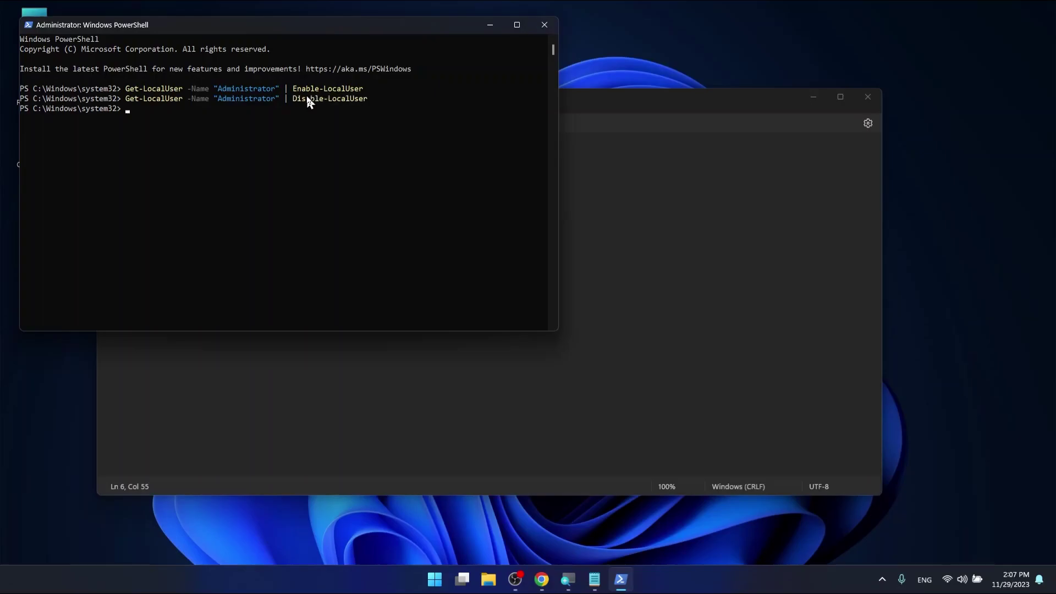
# Step: Close the PowerShell window and the Codes Notepad window
pyautogui.click(542, 23)
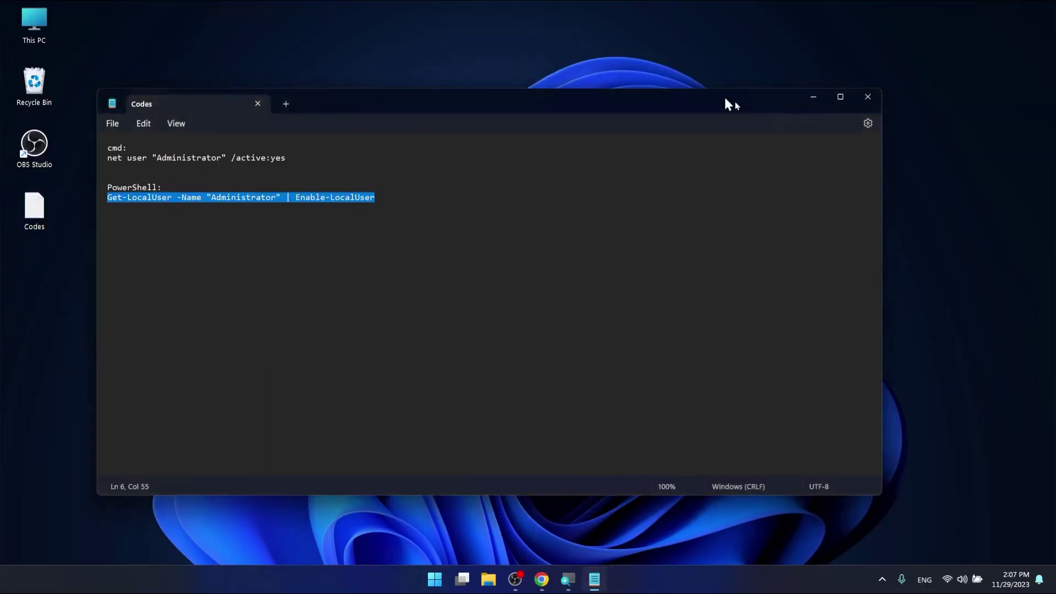
pyautogui.click(858, 102)
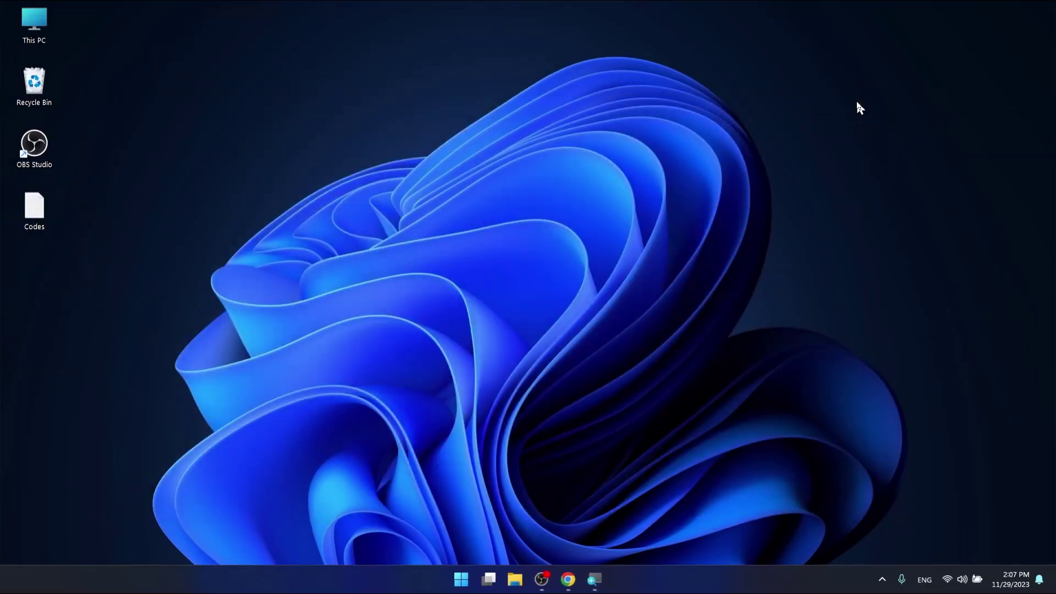